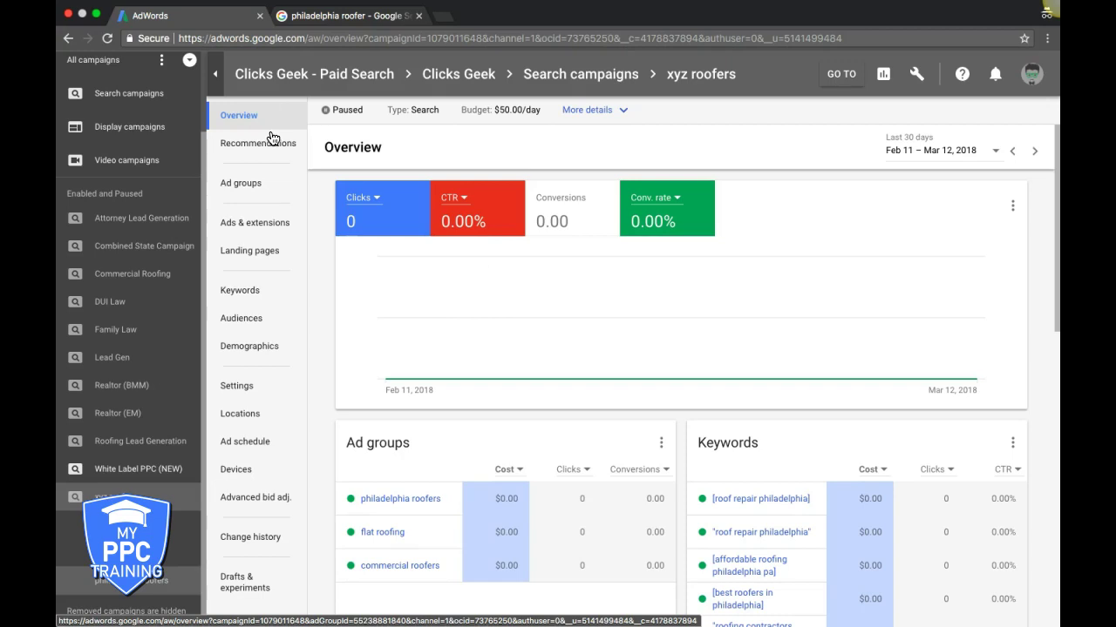
From xyz roofers' Extensions list, start a new Callout extension added at Campaign level
left_click(253, 227)
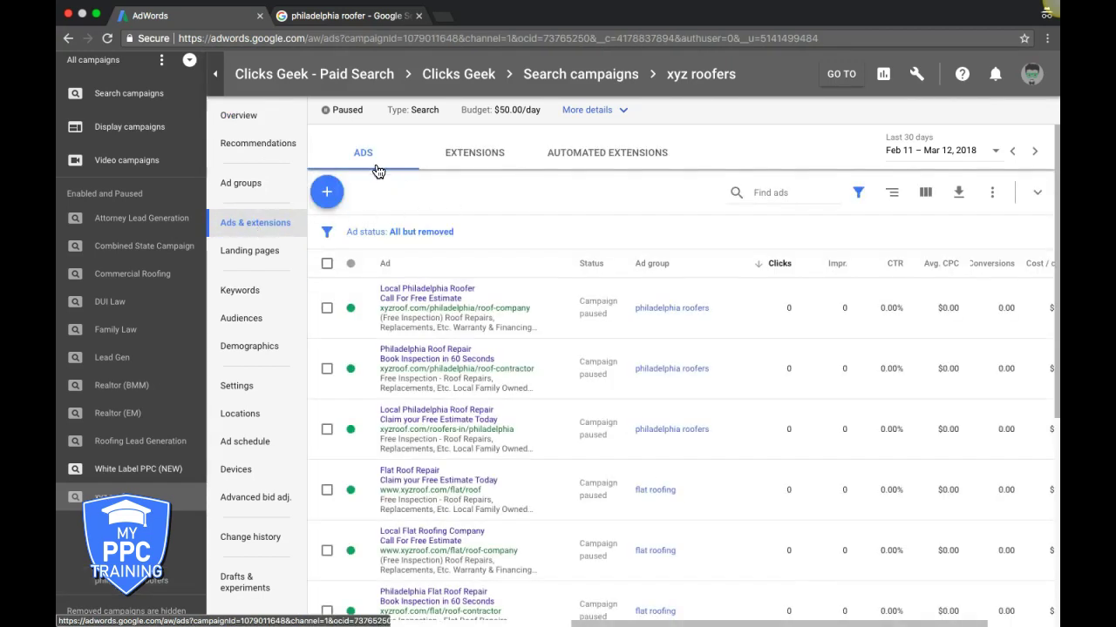
left_click(477, 163)
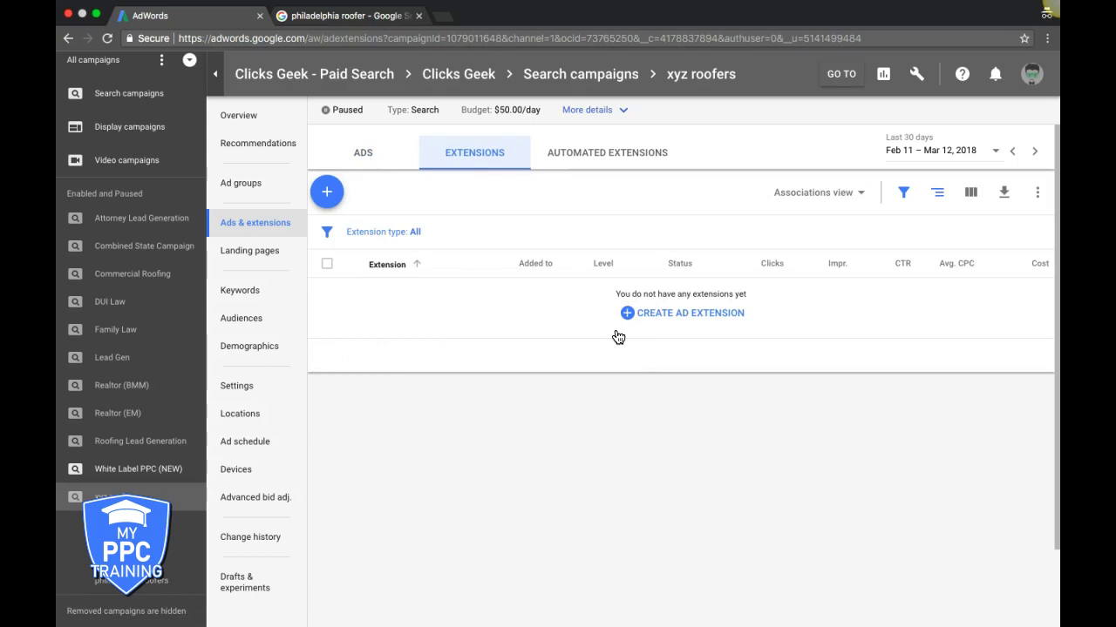
left_click(328, 197)
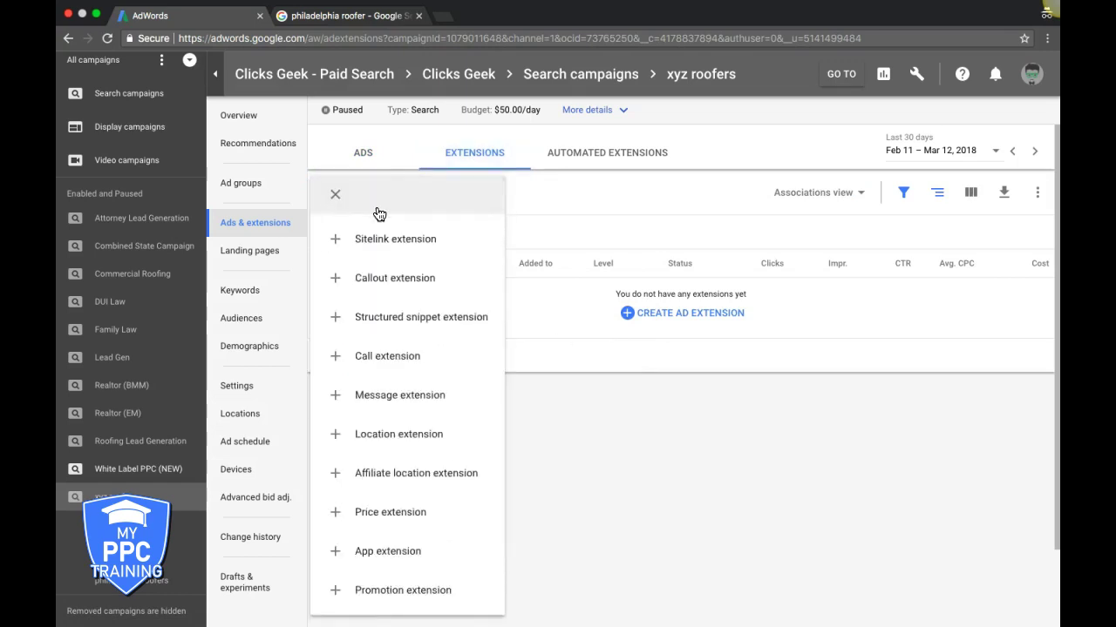
left_click(395, 279)
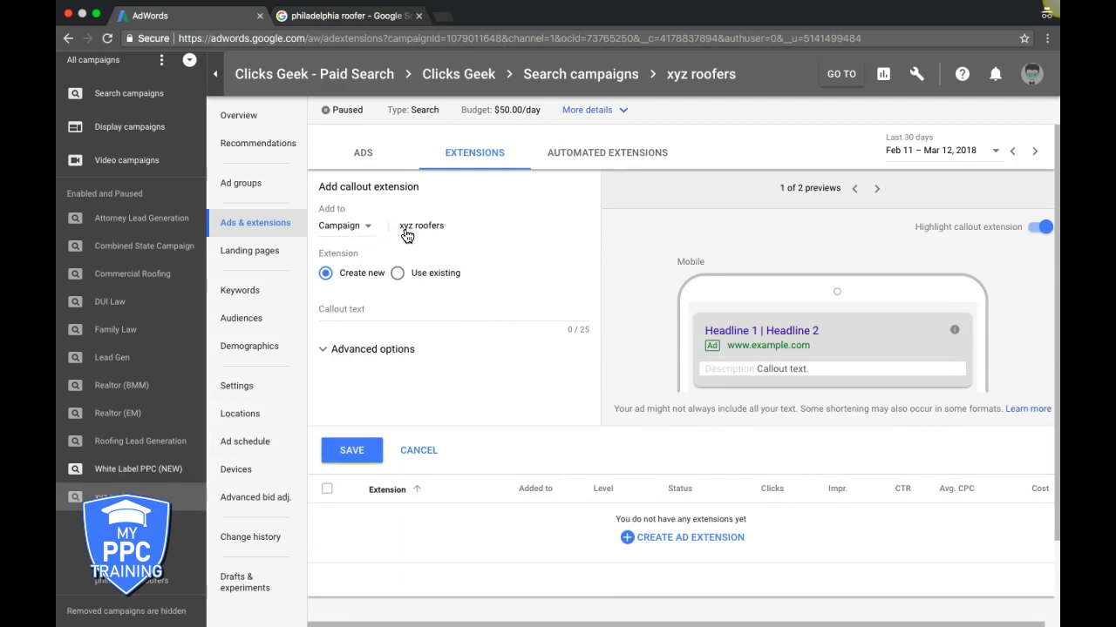
left_click(340, 236)
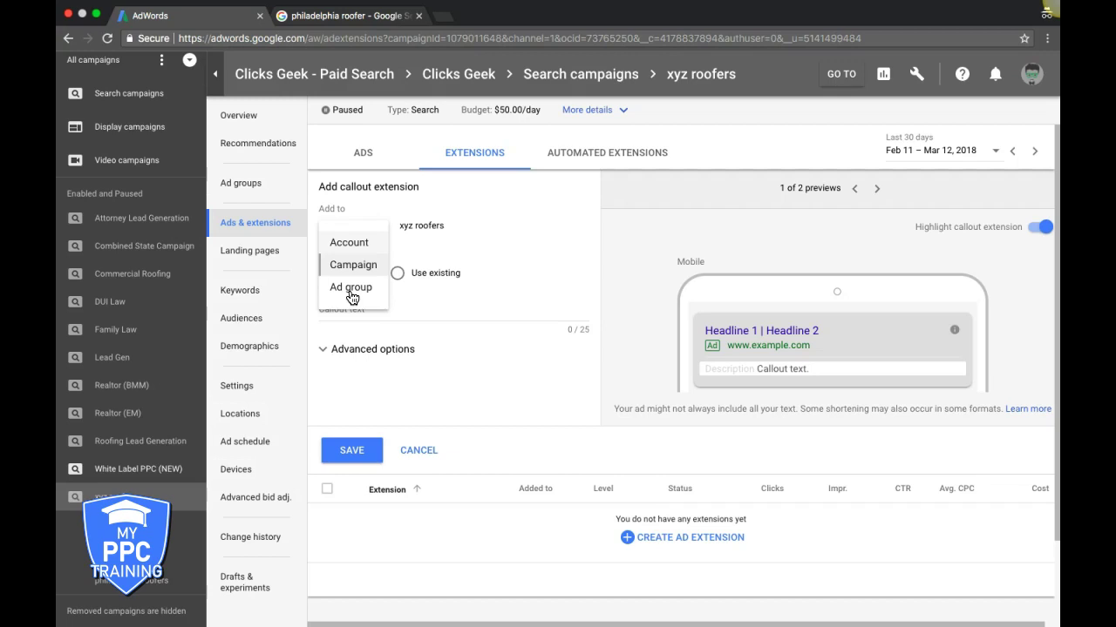
left_click(353, 267)
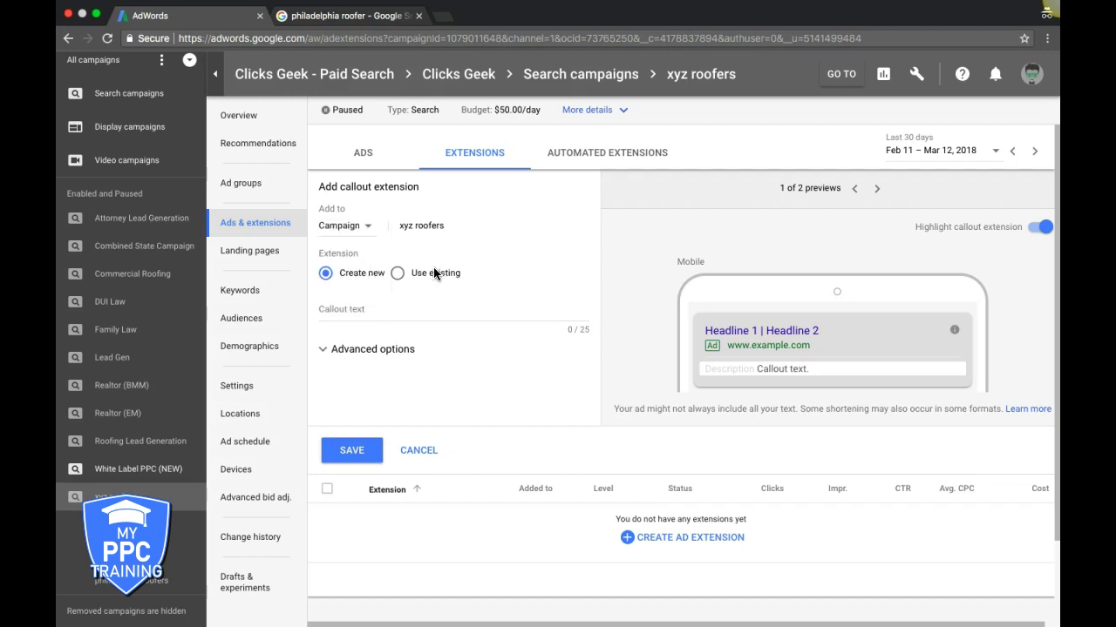
left_click(355, 309)
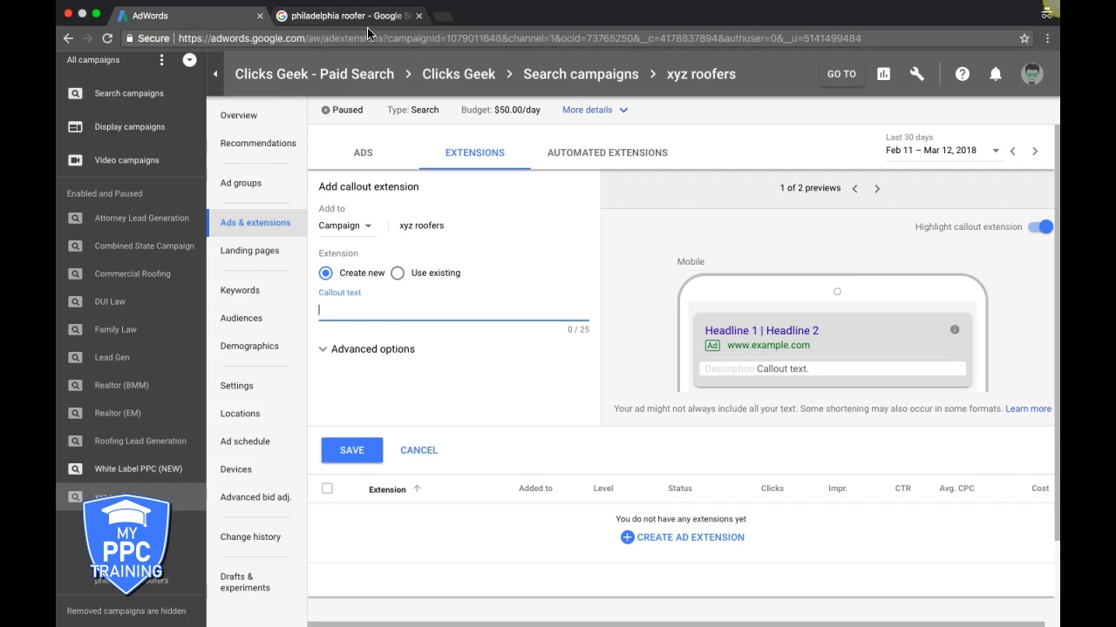
Bring up the 'philadelphia roofer' results and highlight the third ad's callout line as an example
left_click(335, 23)
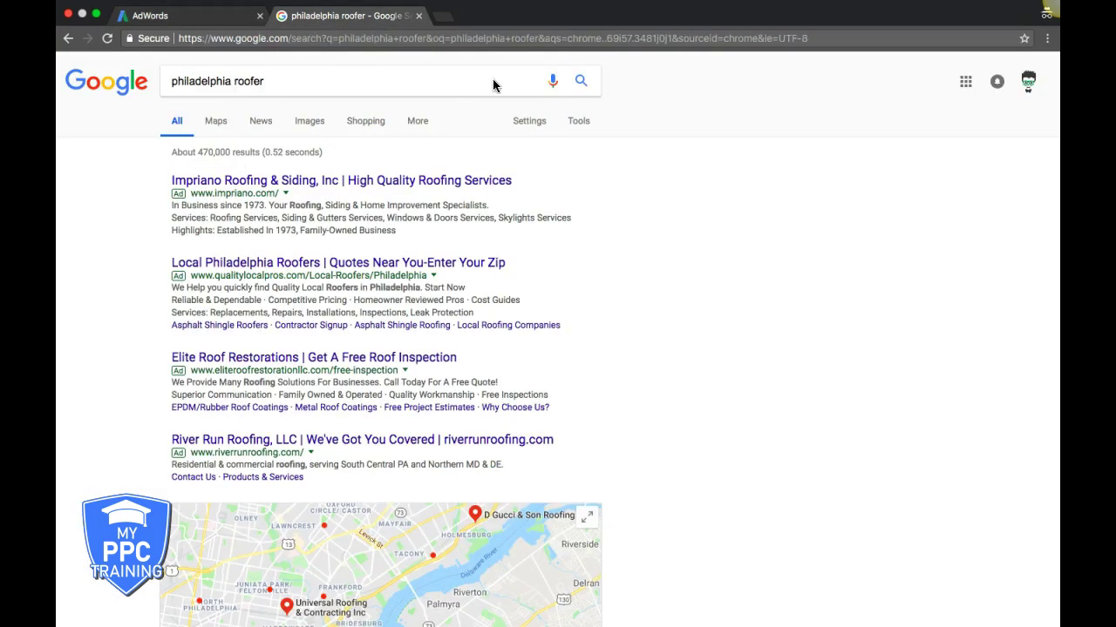
left_click(273, 83)
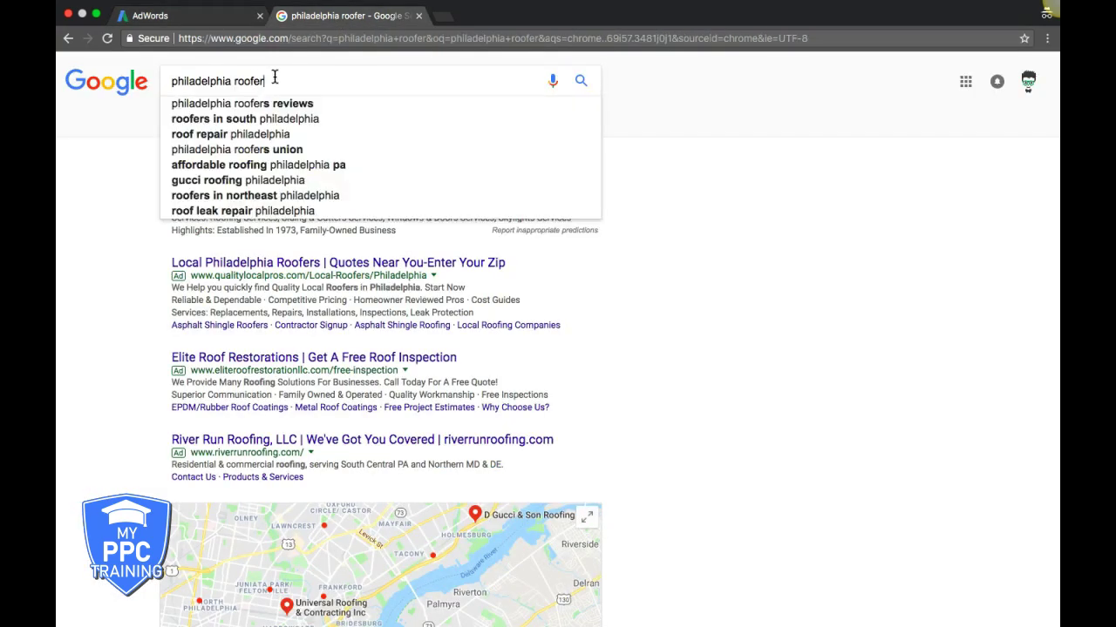
left_click(711, 165)
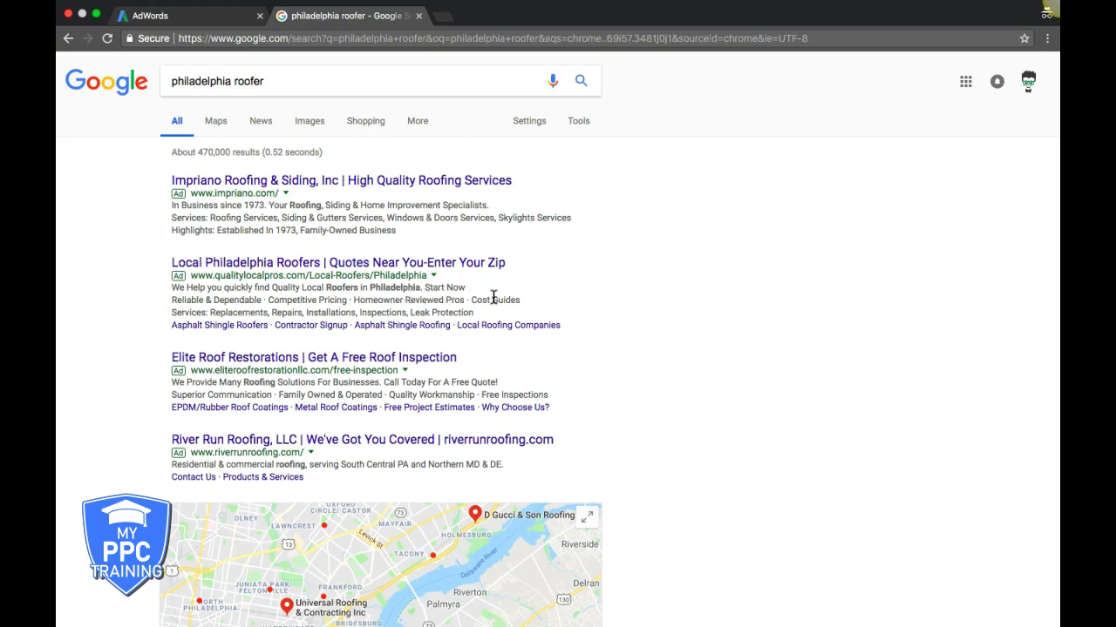
scroll(657, 327, "down", 1)
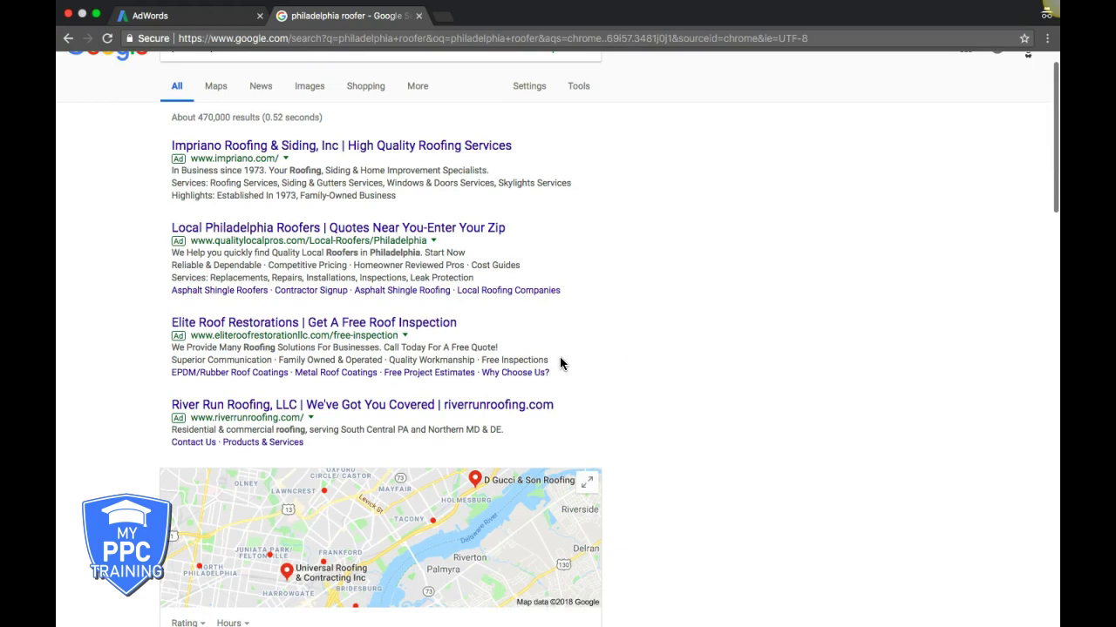
triple_click(295, 357)
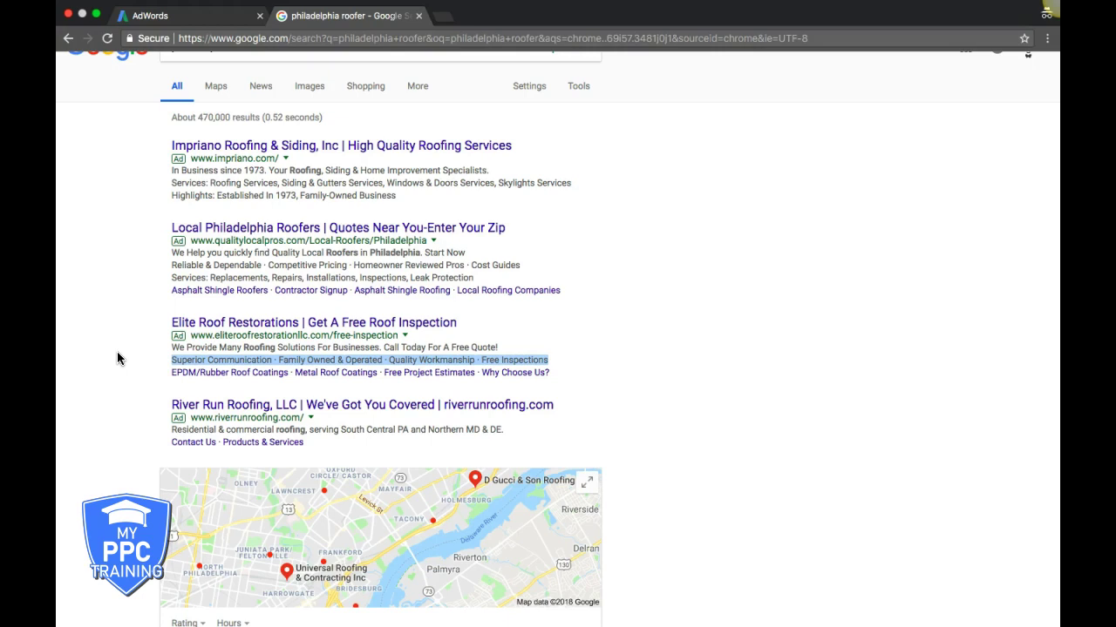
scroll(642, 216, "up", 2)
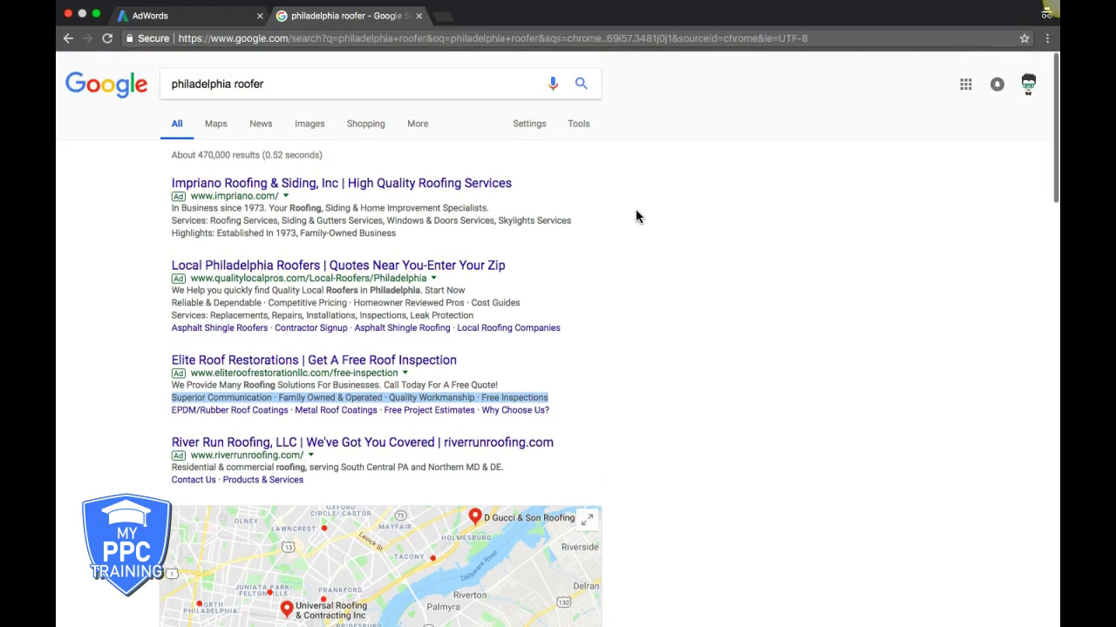
left_click(650, 303)
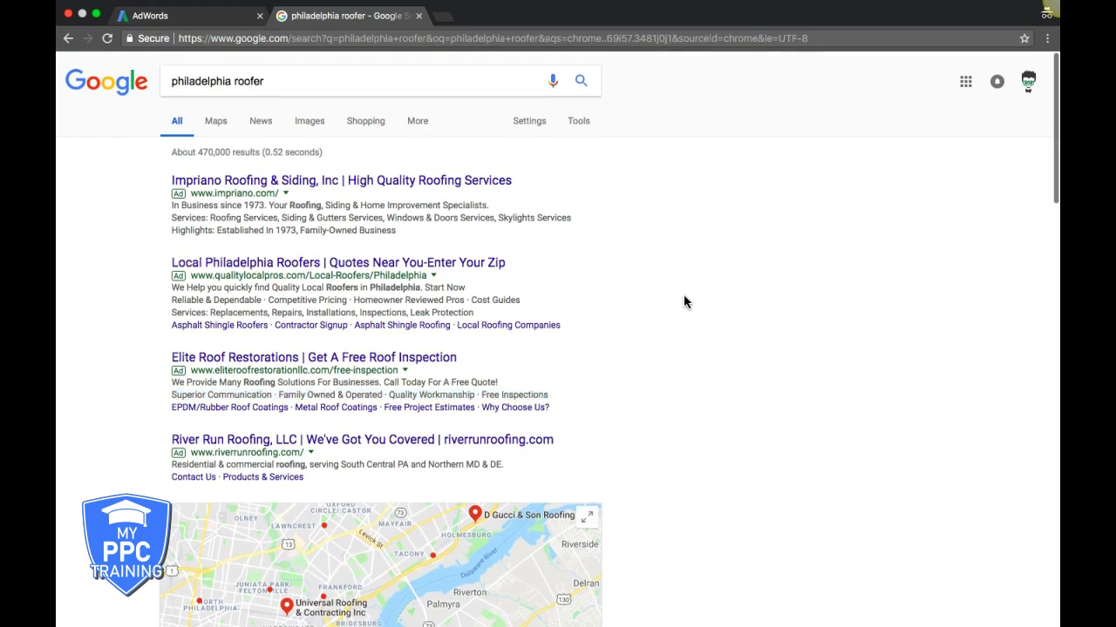
scroll(684, 296, "down", 1)
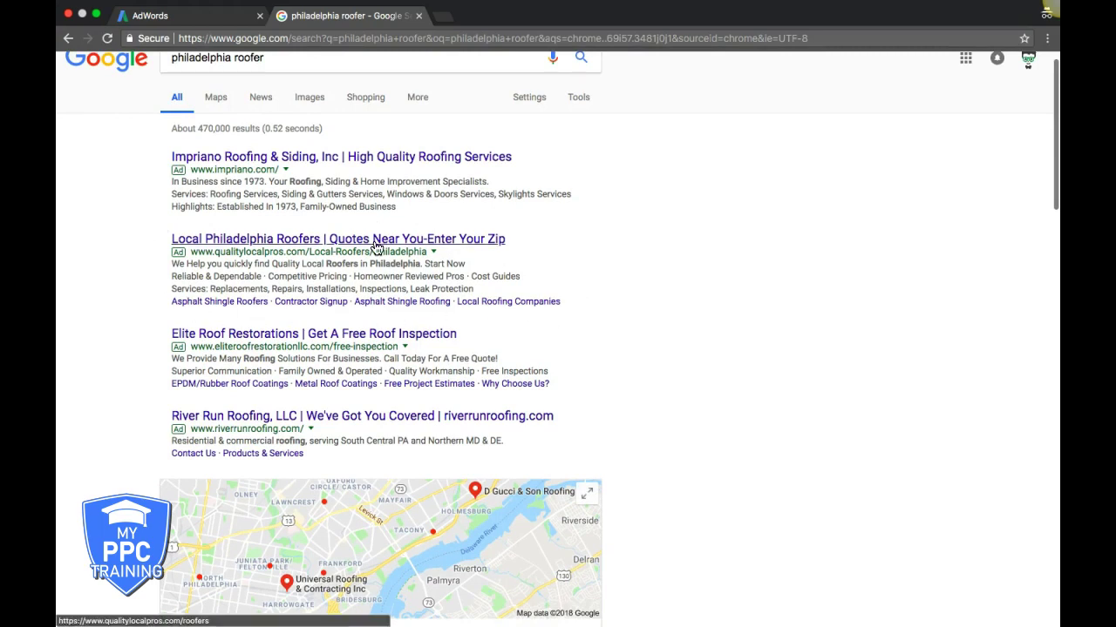
scroll(864, 372, "down", 2)
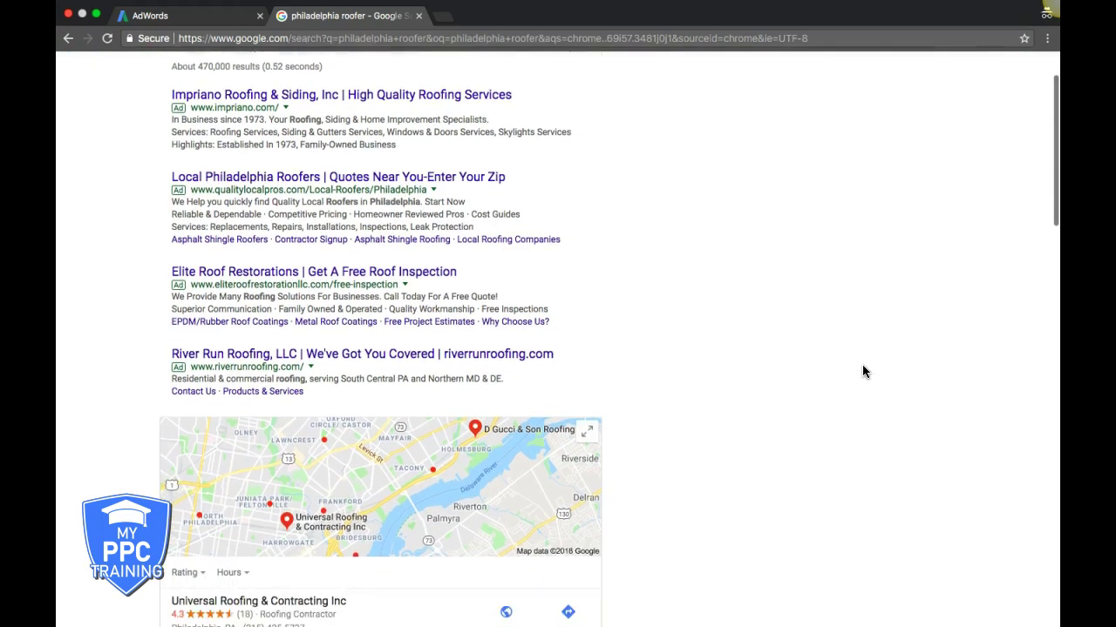
scroll(832, 364, "down", 5)
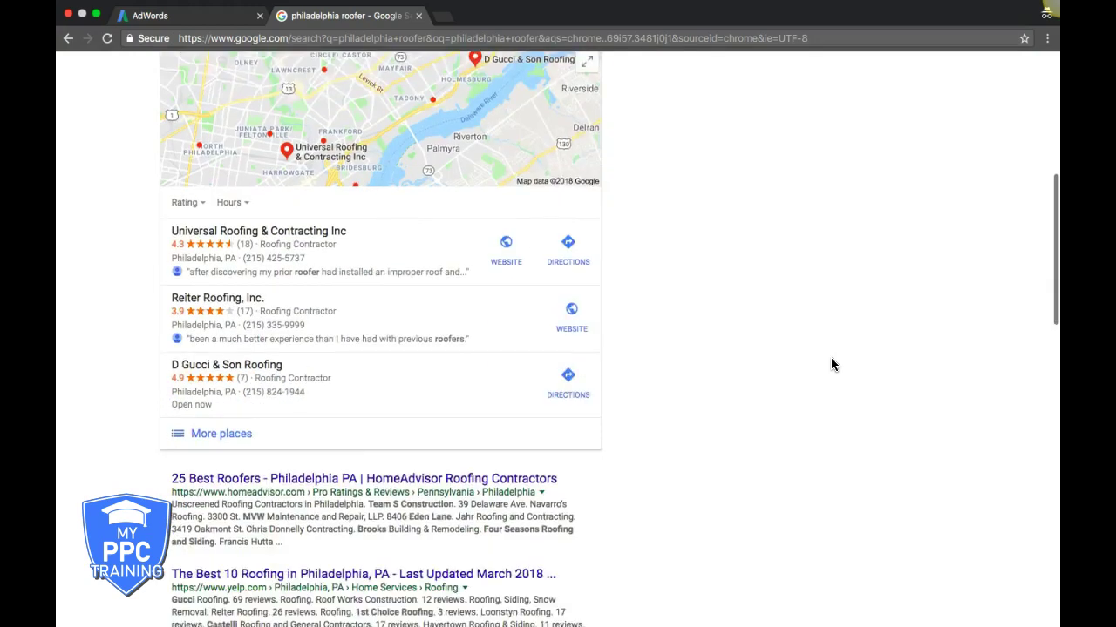
scroll(762, 404, "down", 2)
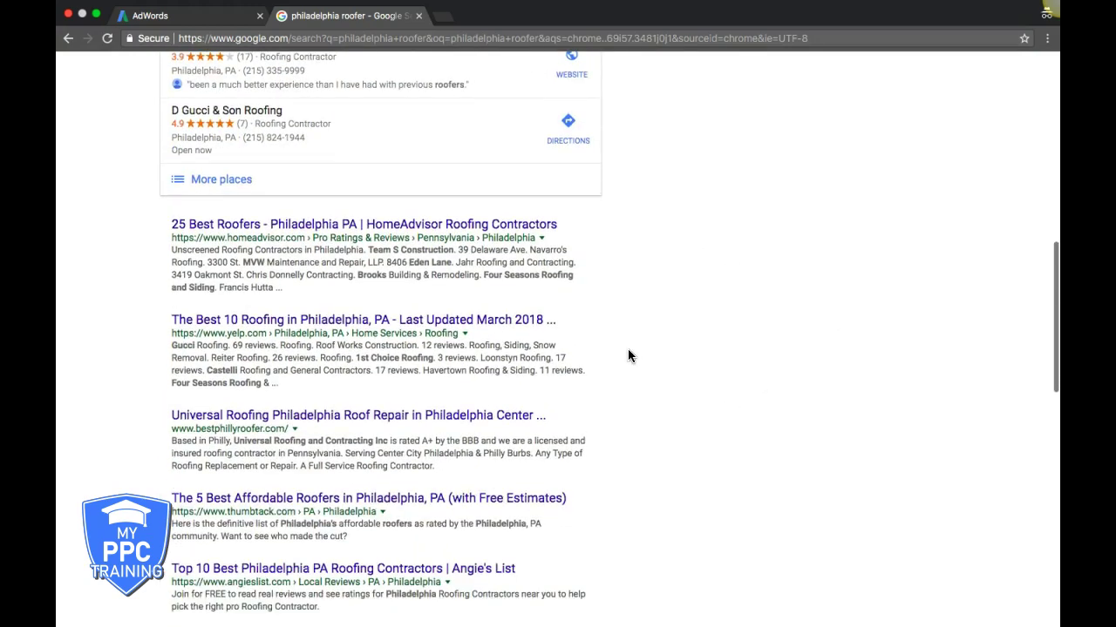
scroll(725, 404, "down", 3)
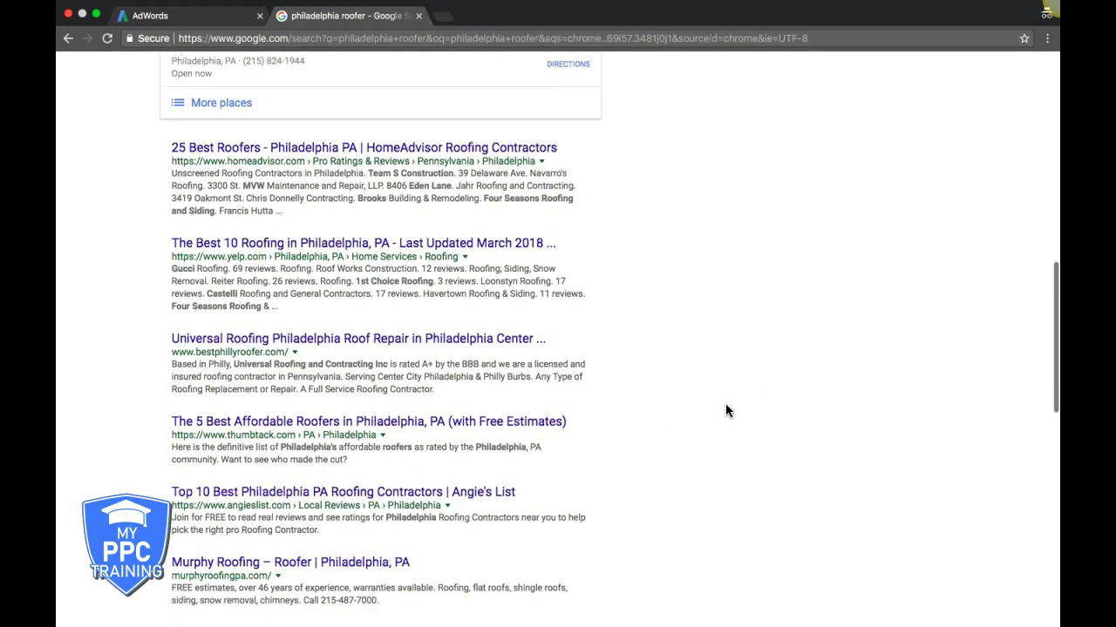
scroll(725, 404, "up", 11)
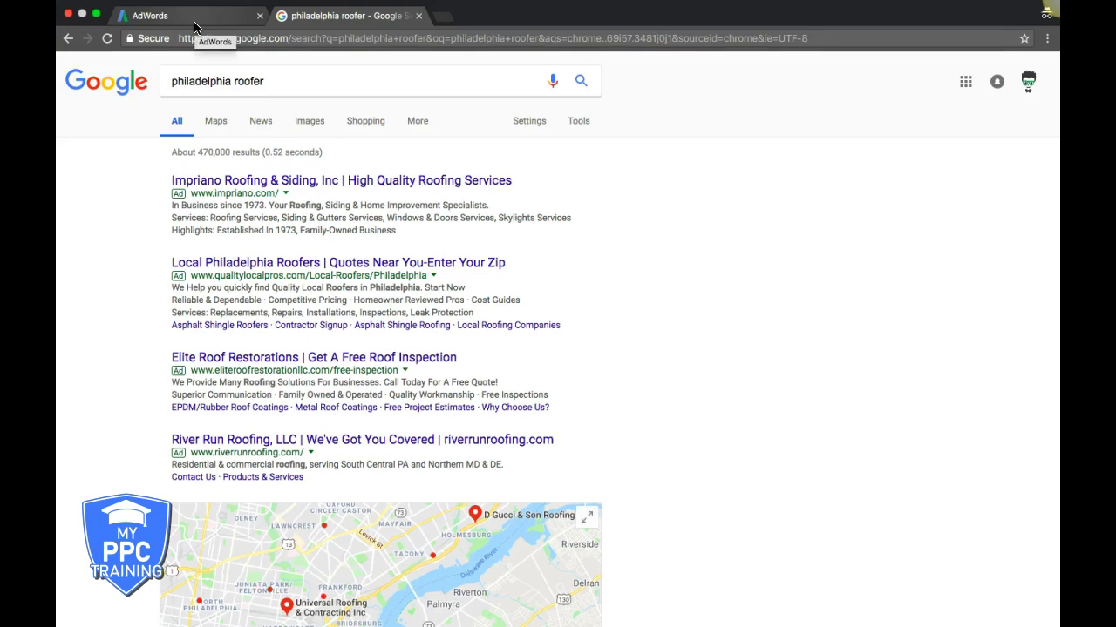
left_click(169, 23)
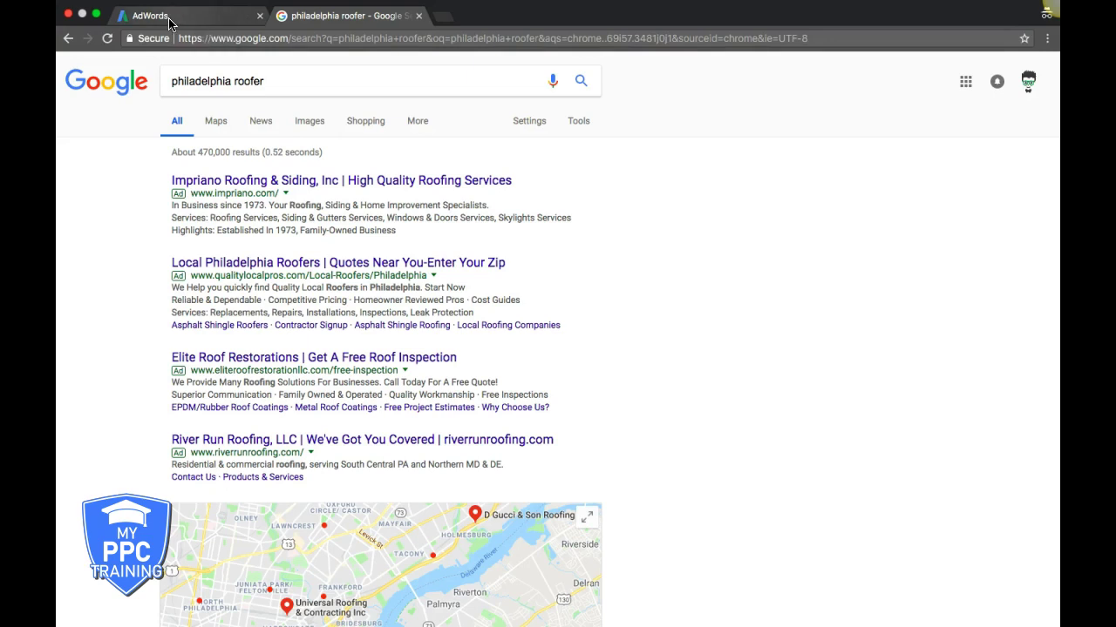
left_click(326, 24)
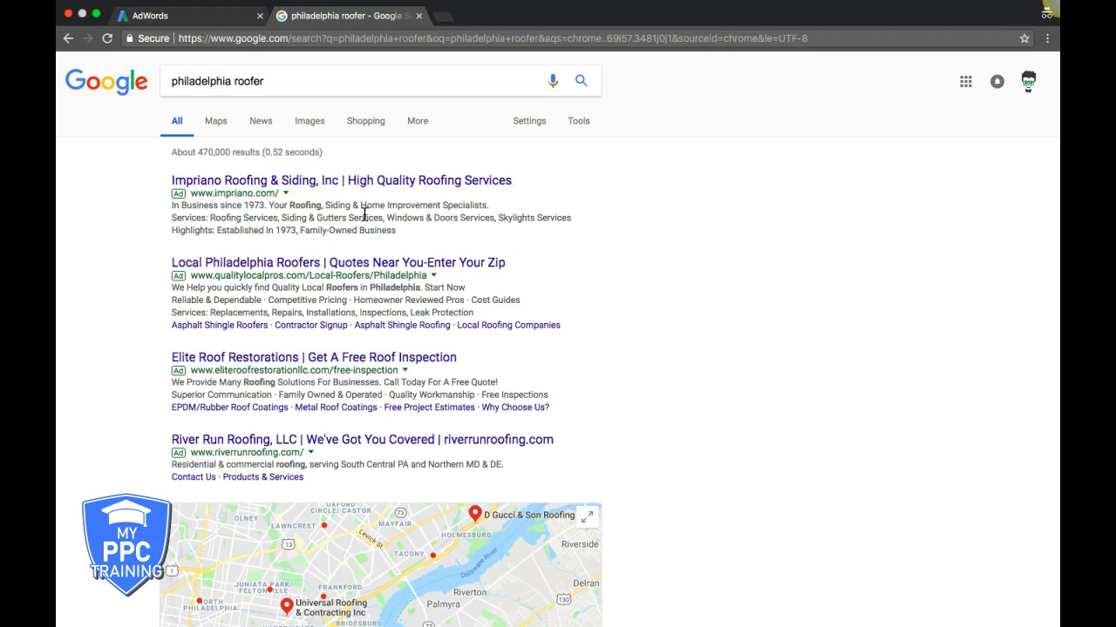
scroll(712, 292, "down", 2)
scroll(712, 292, "down", 3)
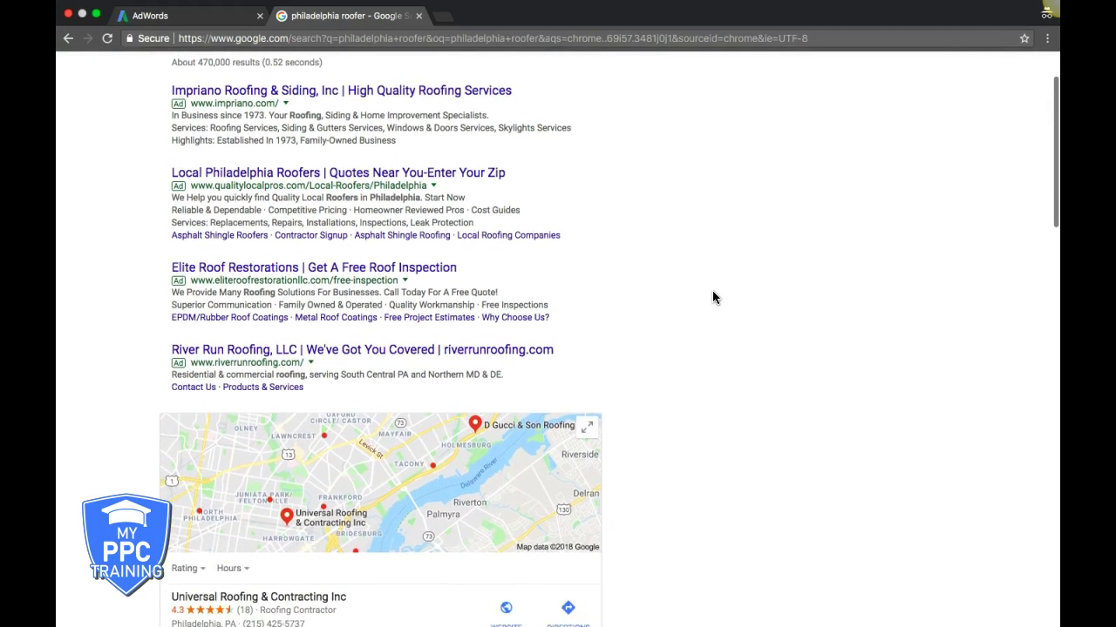
scroll(775, 347, "down", 10)
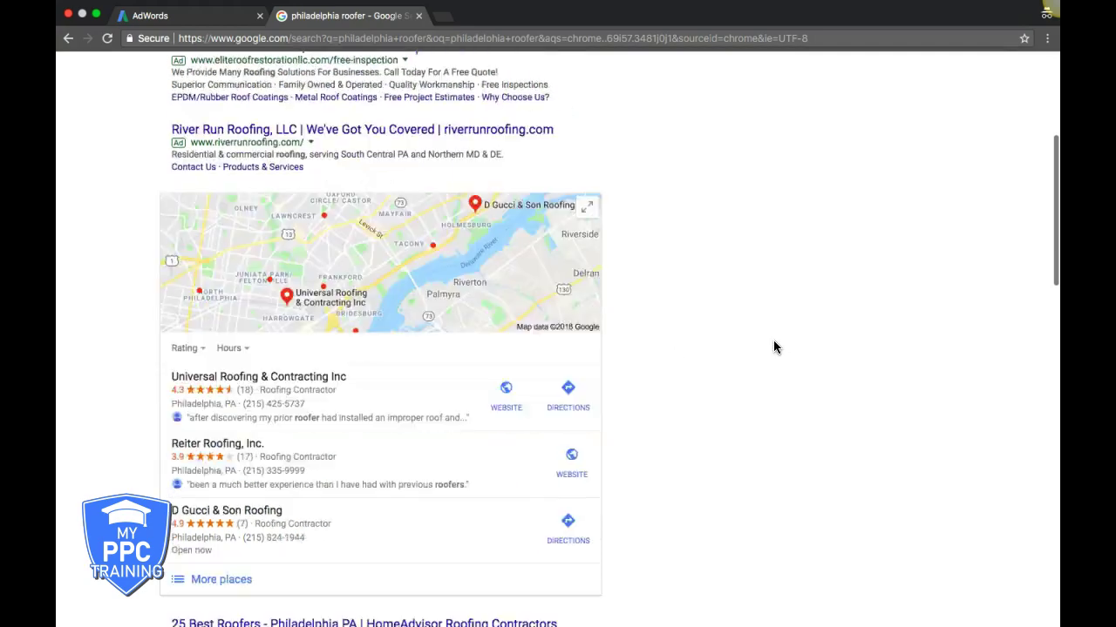
scroll(775, 347, "down", 5)
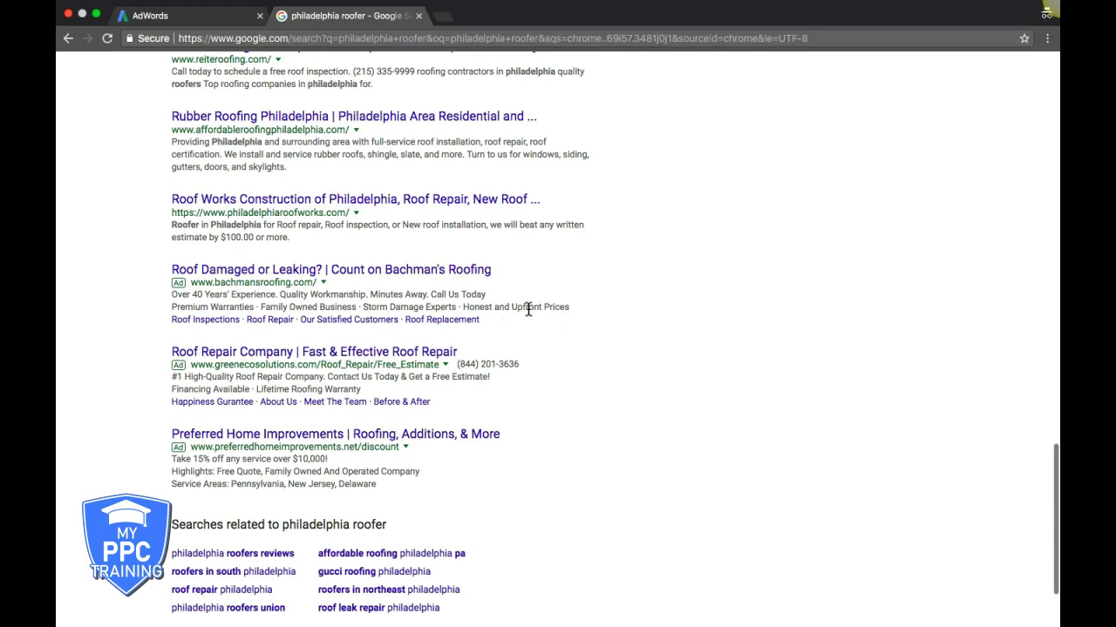
scroll(681, 301, "up", 4)
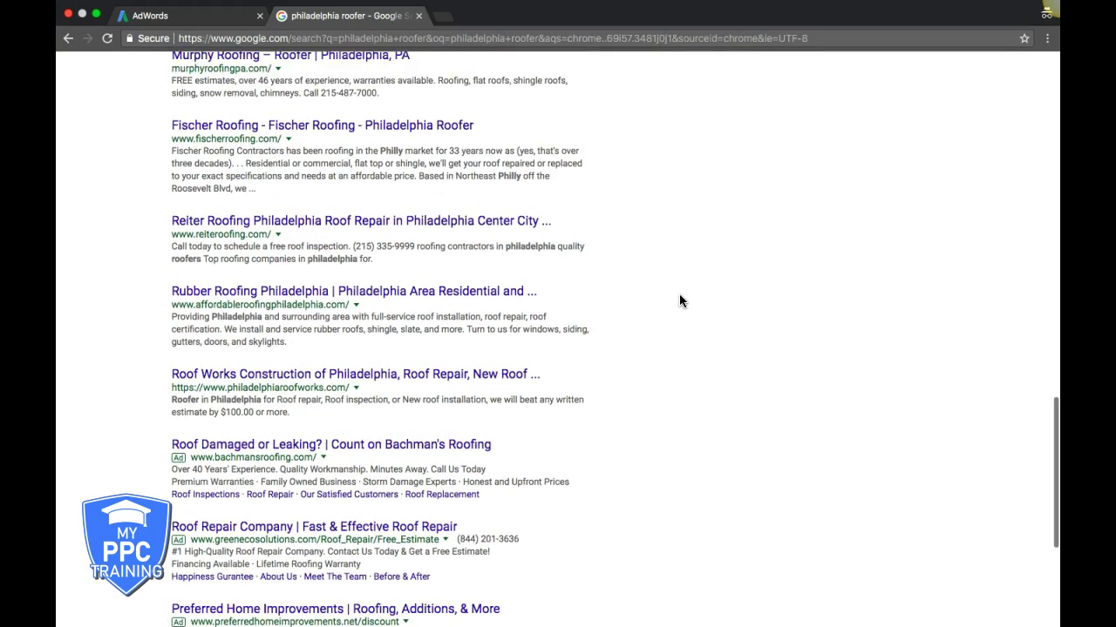
scroll(681, 300, "up", 15)
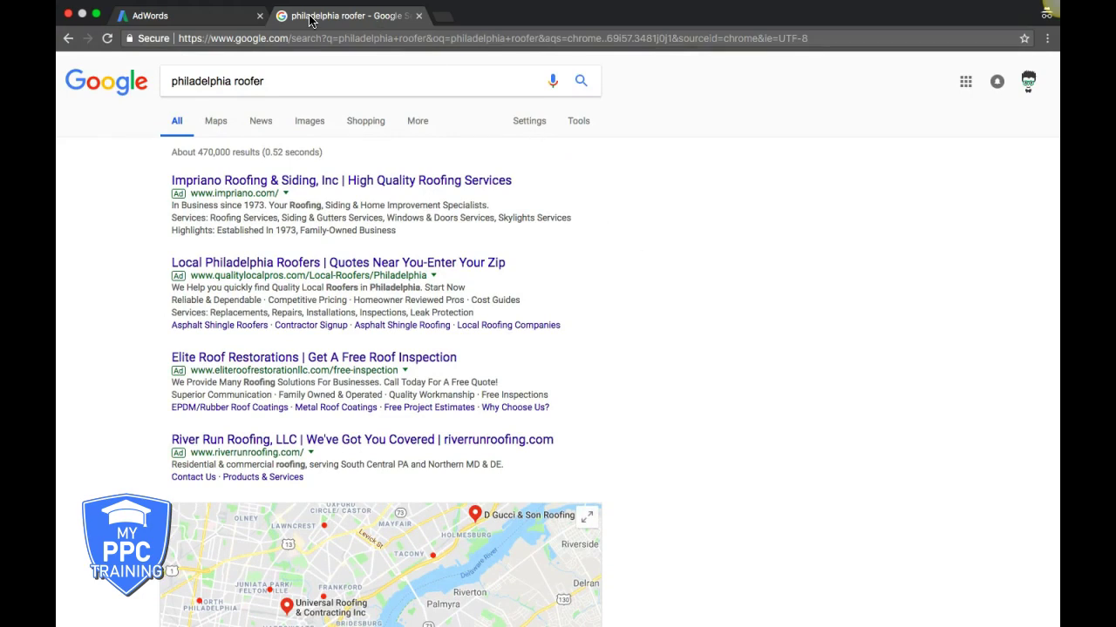
Back in AdWords, keep Add to at Campaign and enter the callout text 'request free quote'
left_click(191, 19)
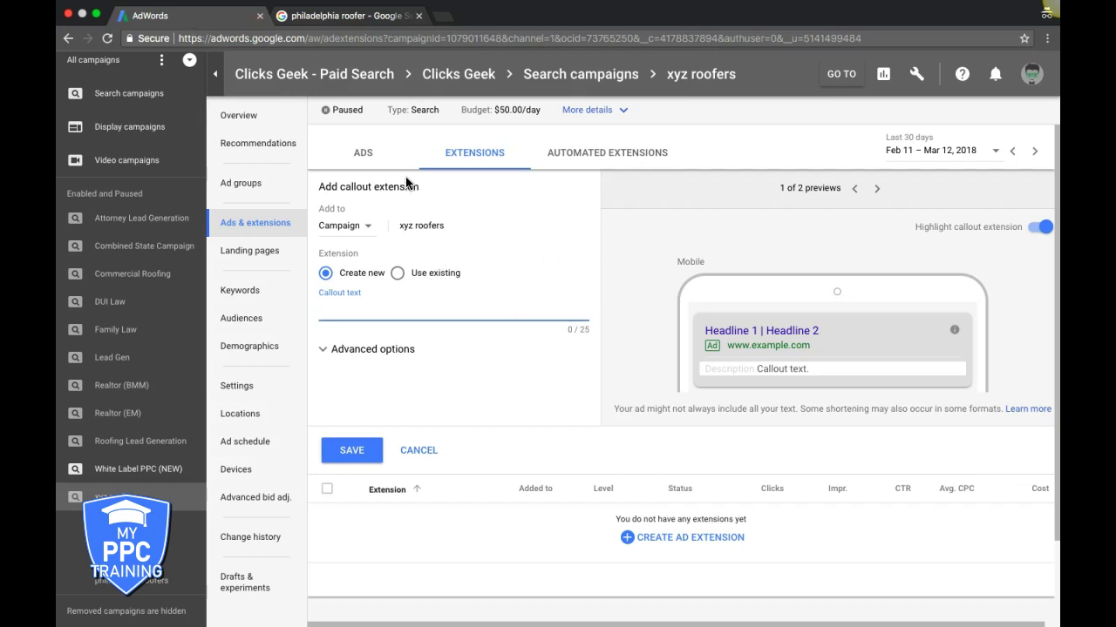
left_click(340, 231)
left_click(353, 270)
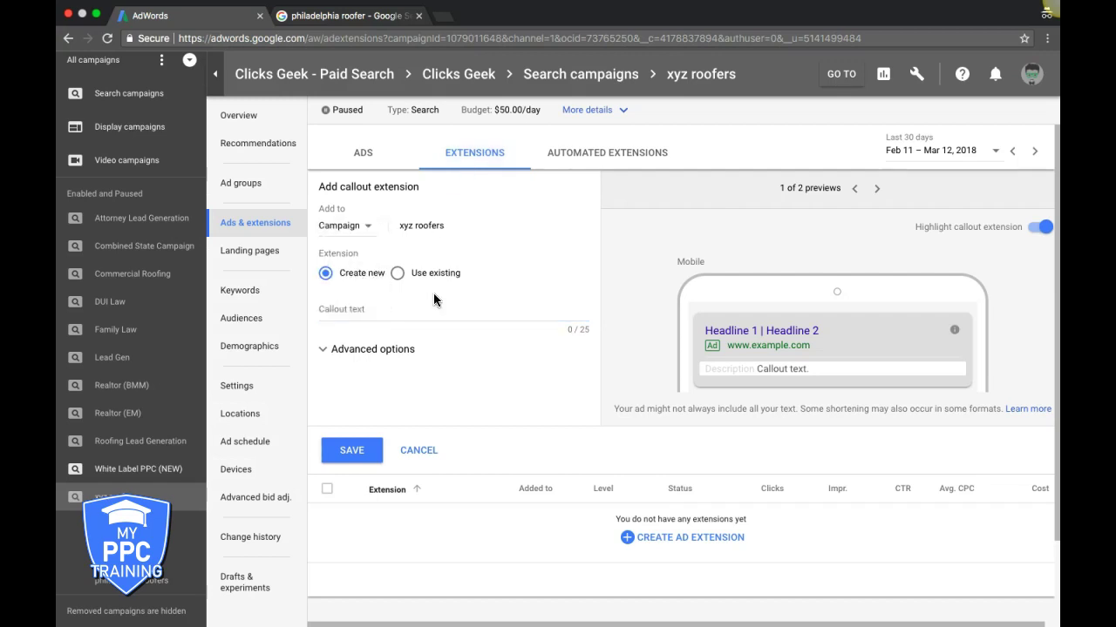
left_click(345, 319)
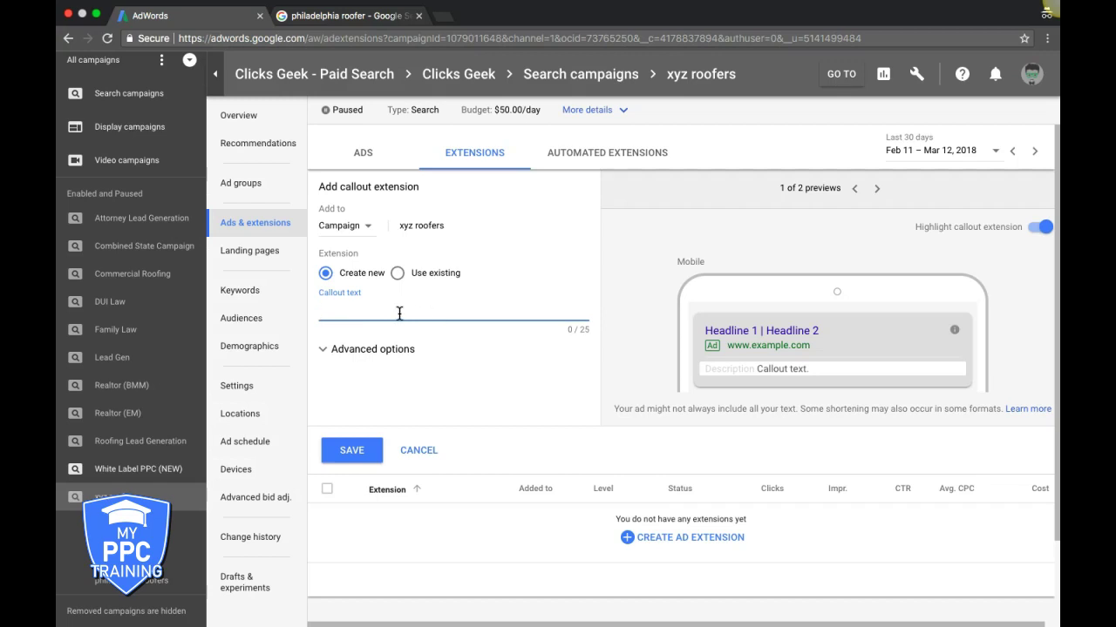
type("request free q")
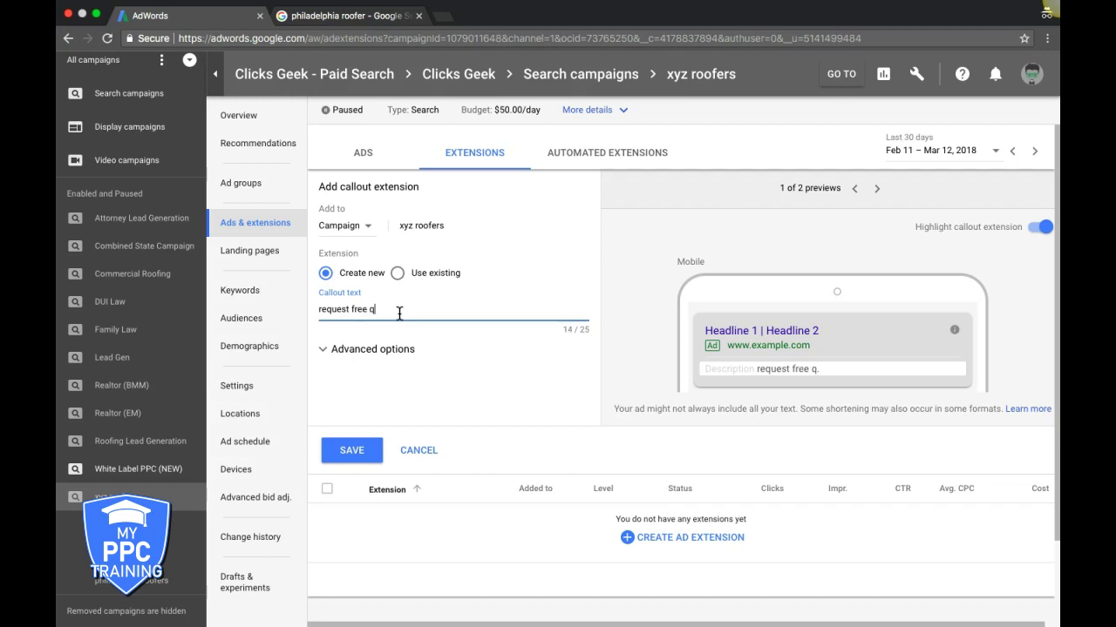
type("uote")
Expand Advanced options and review Device preference and Extension scheduling, leaving both at defaults
left_click(325, 351)
scroll(497, 359, "down", 2)
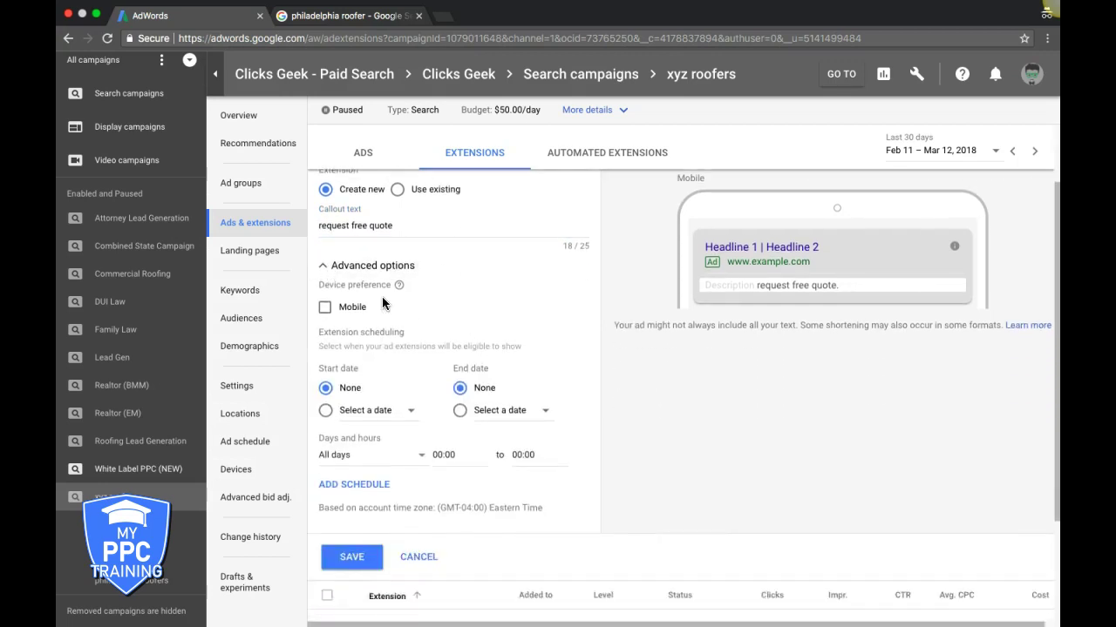
mouse_move(399, 288)
scroll(689, 375, "down", 1)
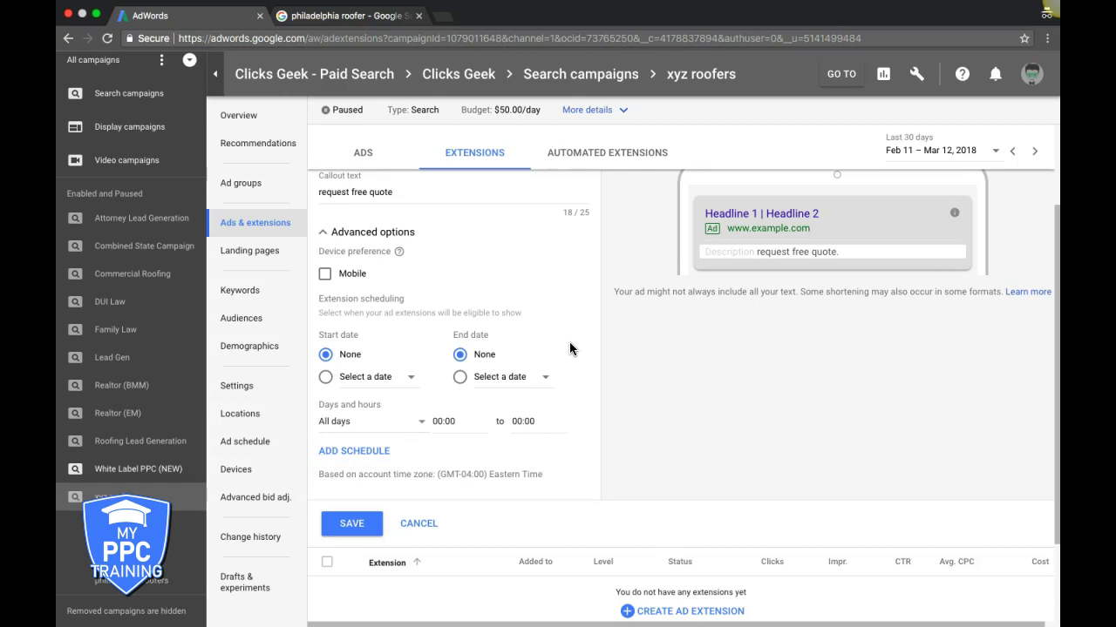
scroll(569, 341, "down", 1)
Save the 'request free quote' callout and check its Under review status in the Extensions table
left_click(352, 490)
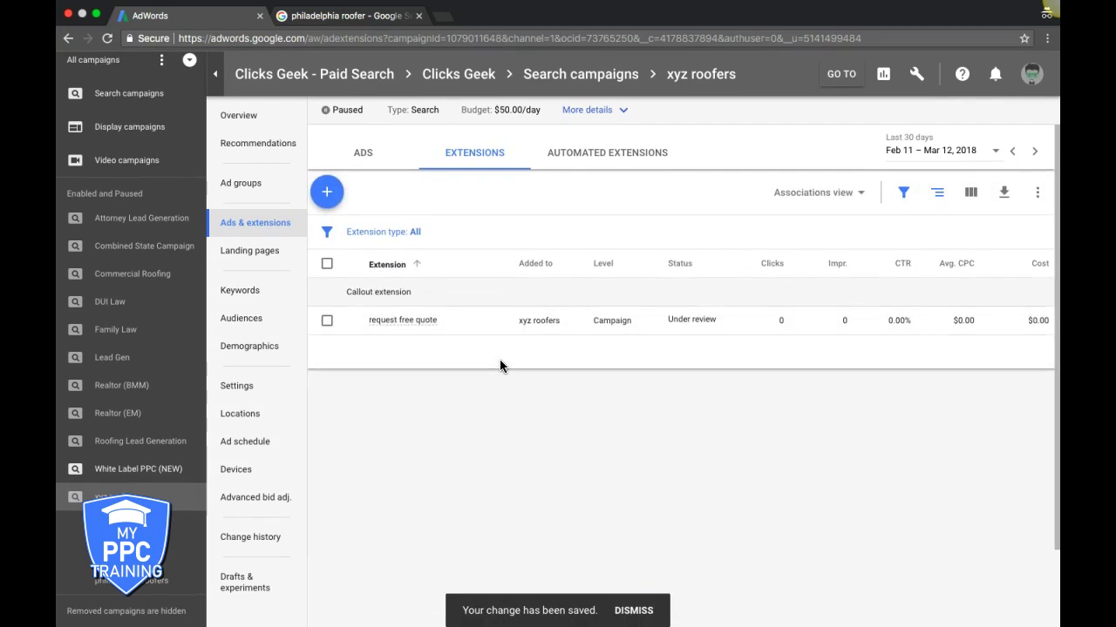
mouse_move(402, 327)
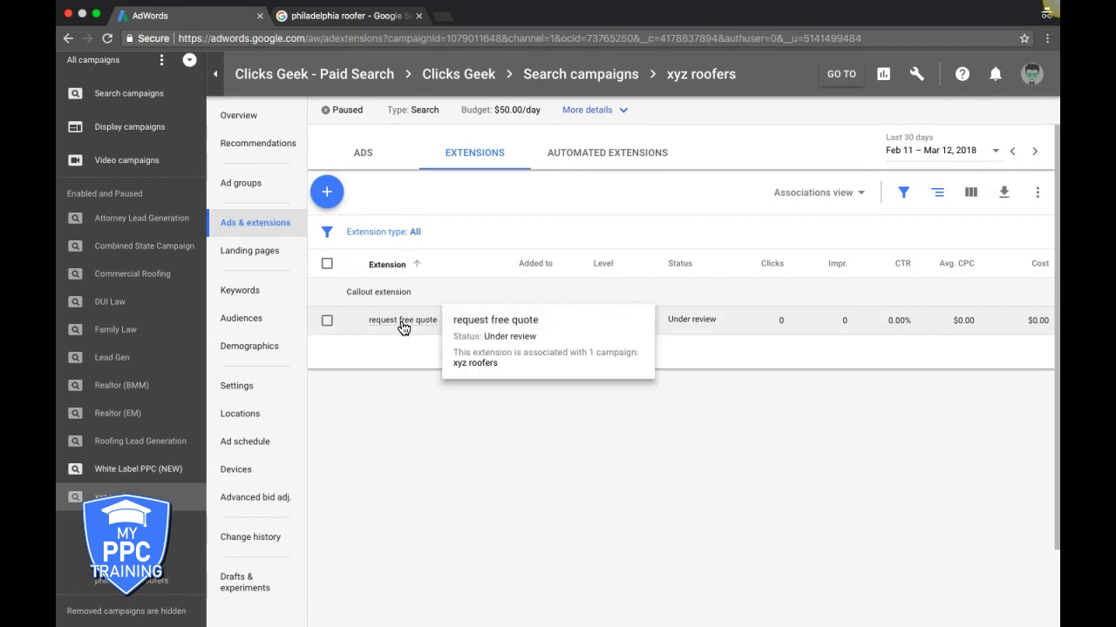